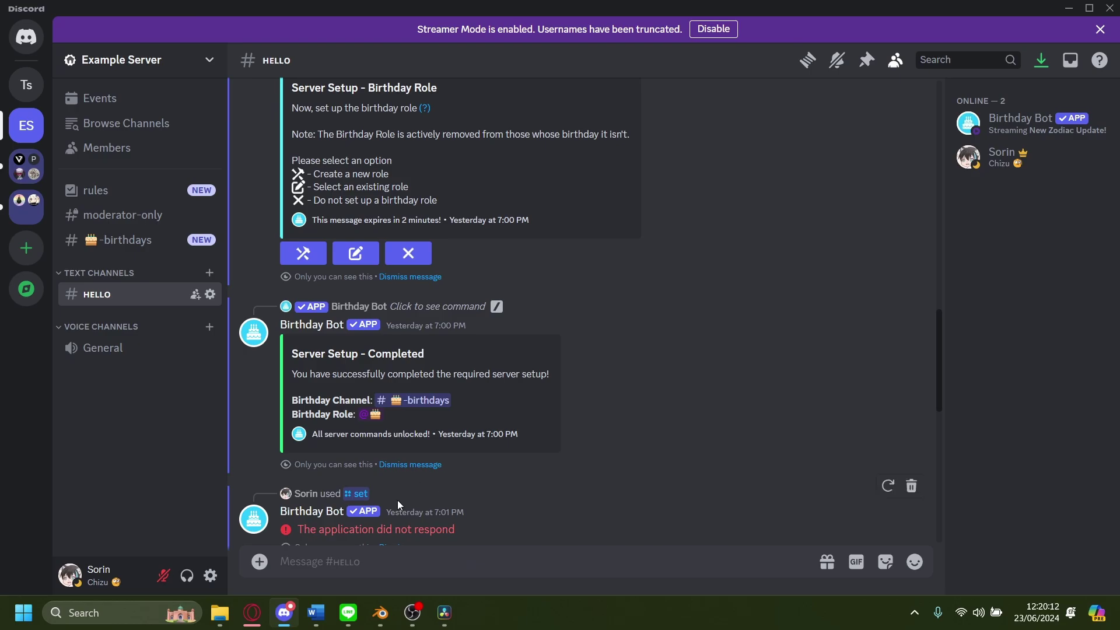
Show the Test server's general channel in Discord, then bring the Opera browser forward.
left_click(23, 85)
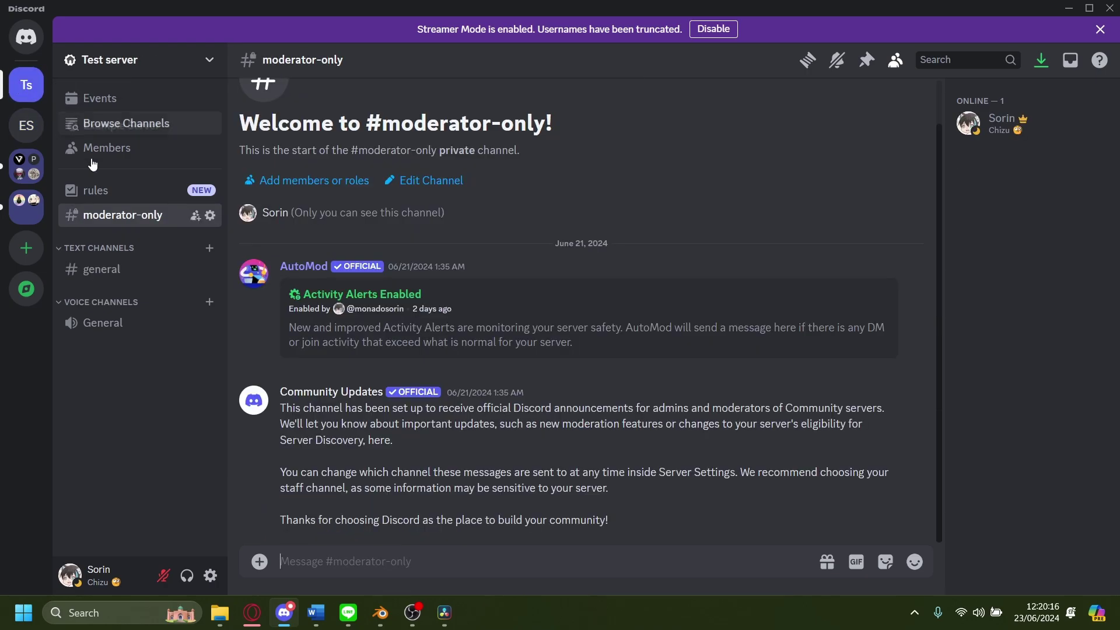
left_click(101, 268)
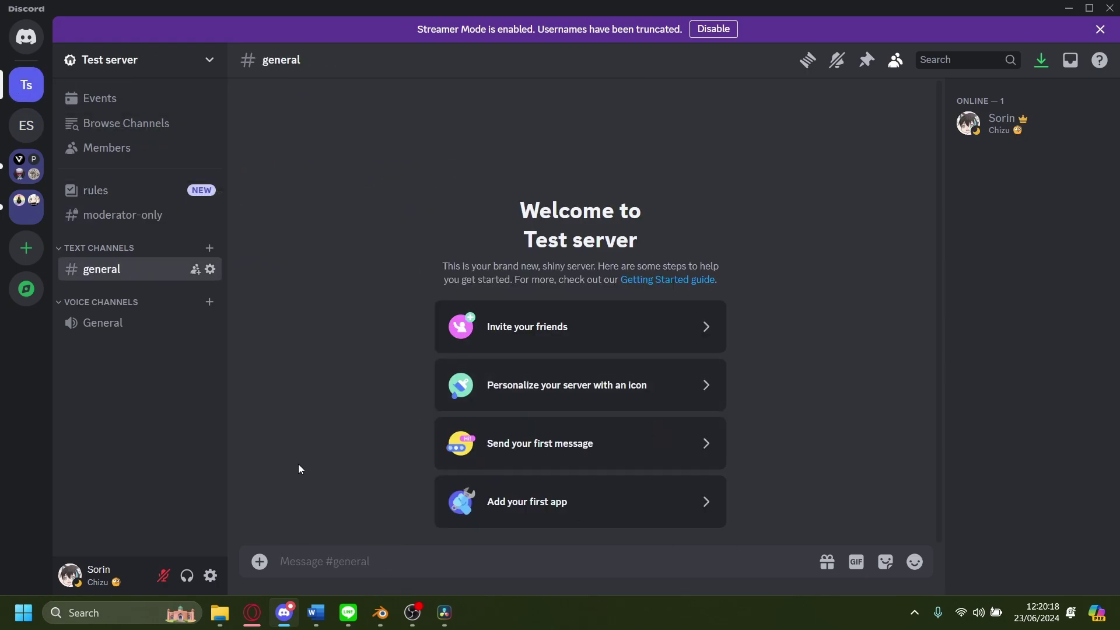
left_click(254, 617)
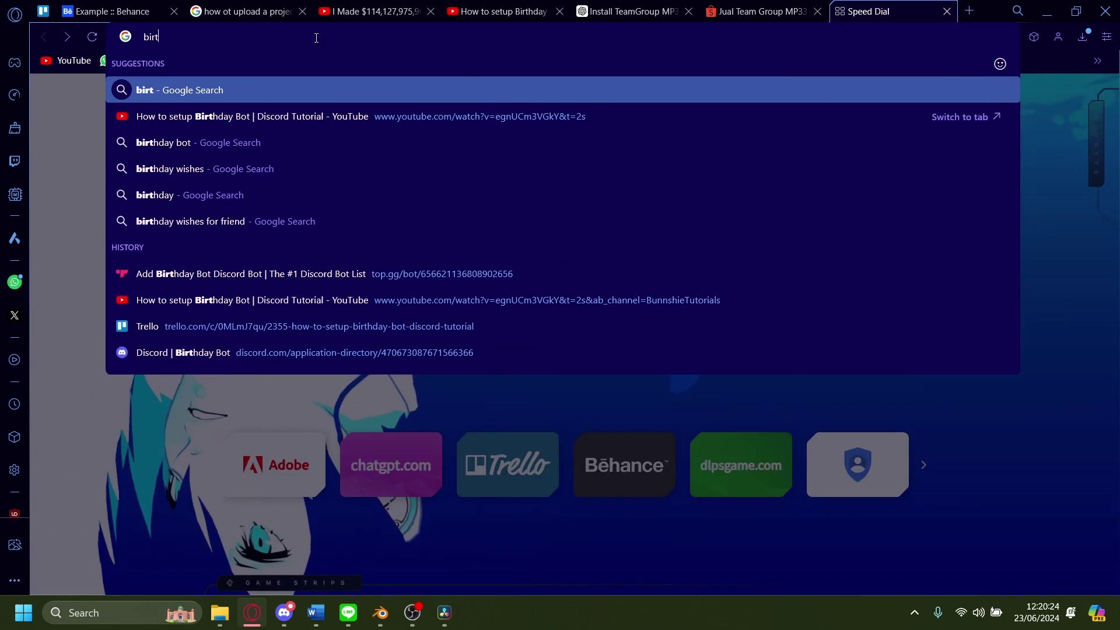
key("BackSpace")
type("r")
key("BackSpace")
type("thday bot")
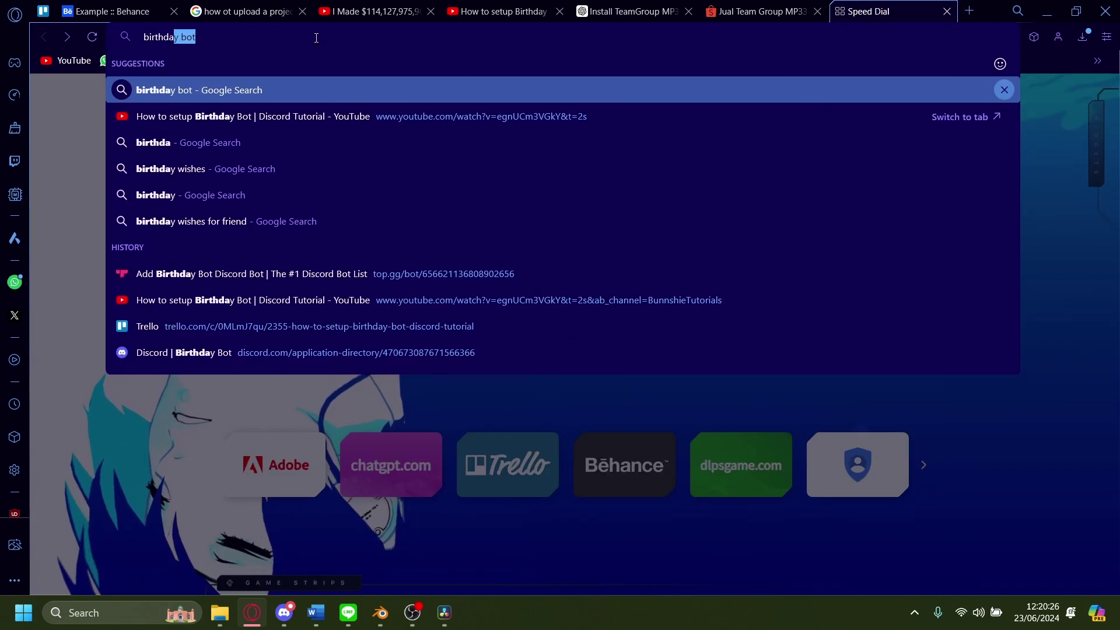
Search Google for 'birthday bot' and follow the top.gg 'Add Birthday Bot' result.
key("Return")
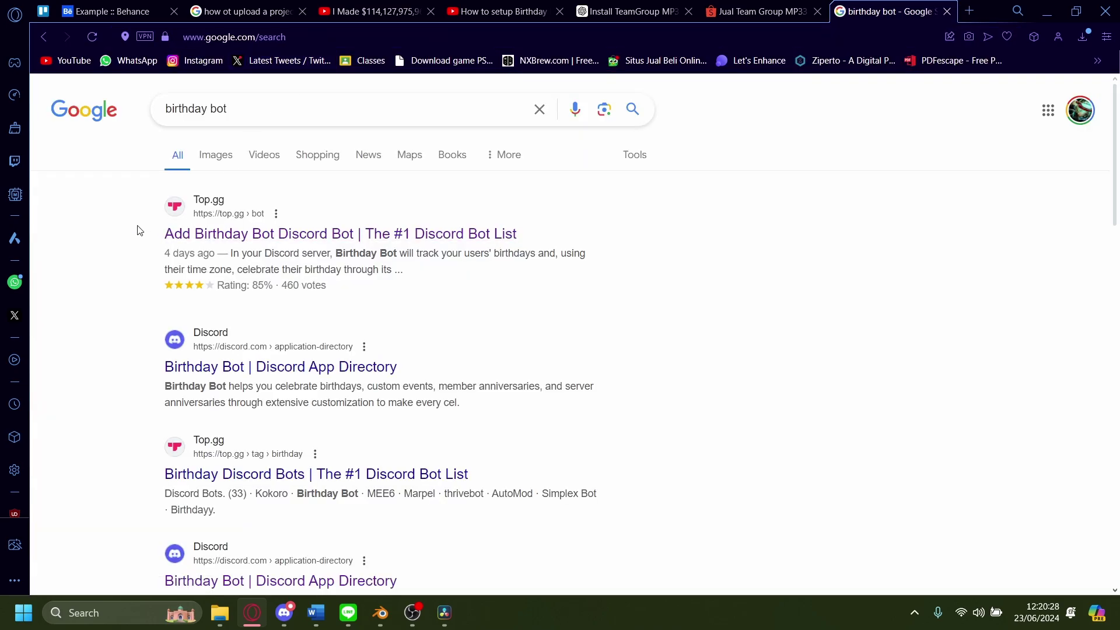
left_click_drag(138, 232, 565, 229)
left_click(455, 239)
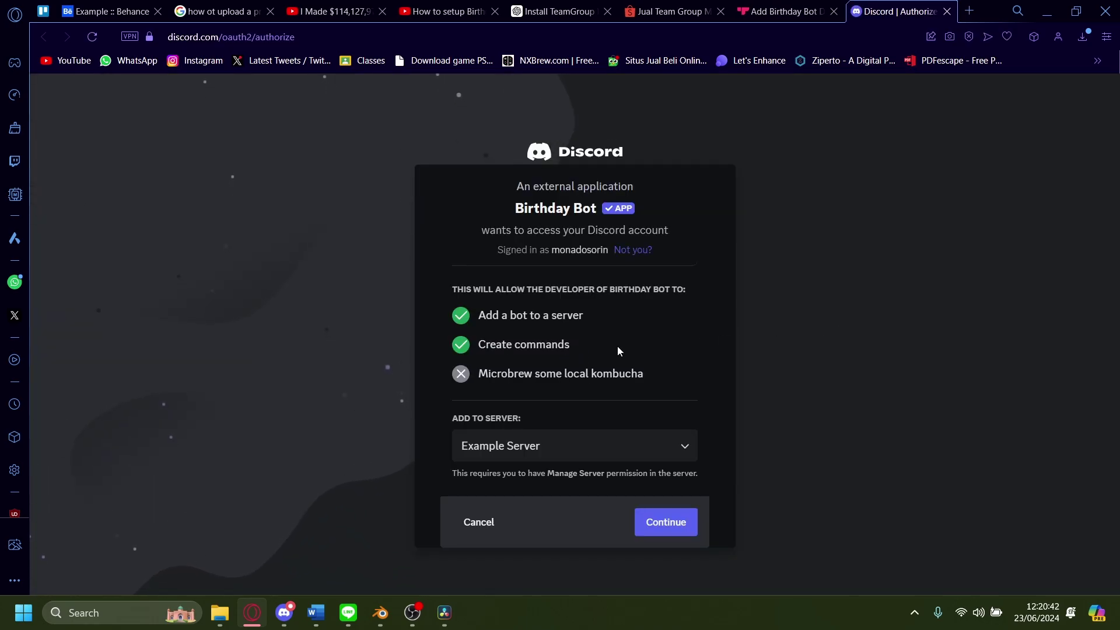
Authorize Birthday Bot onto Test server with its requested permissions and return to the server.
left_click(534, 456)
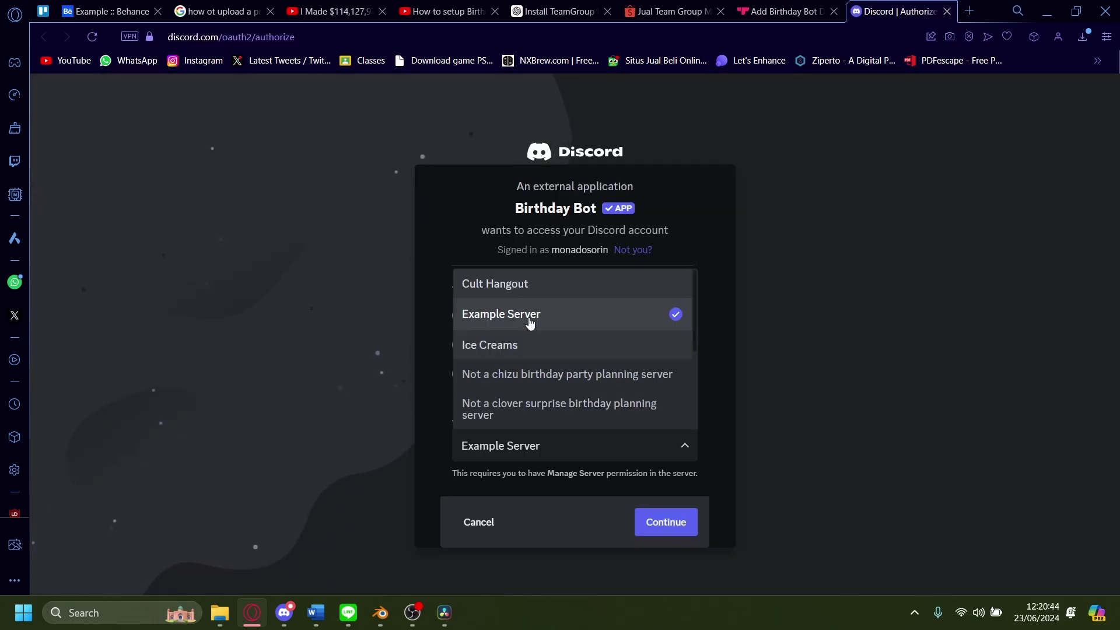
scroll(525, 321, "down", 1)
scroll(526, 324, "down", 2)
scroll(522, 341, "down", 1)
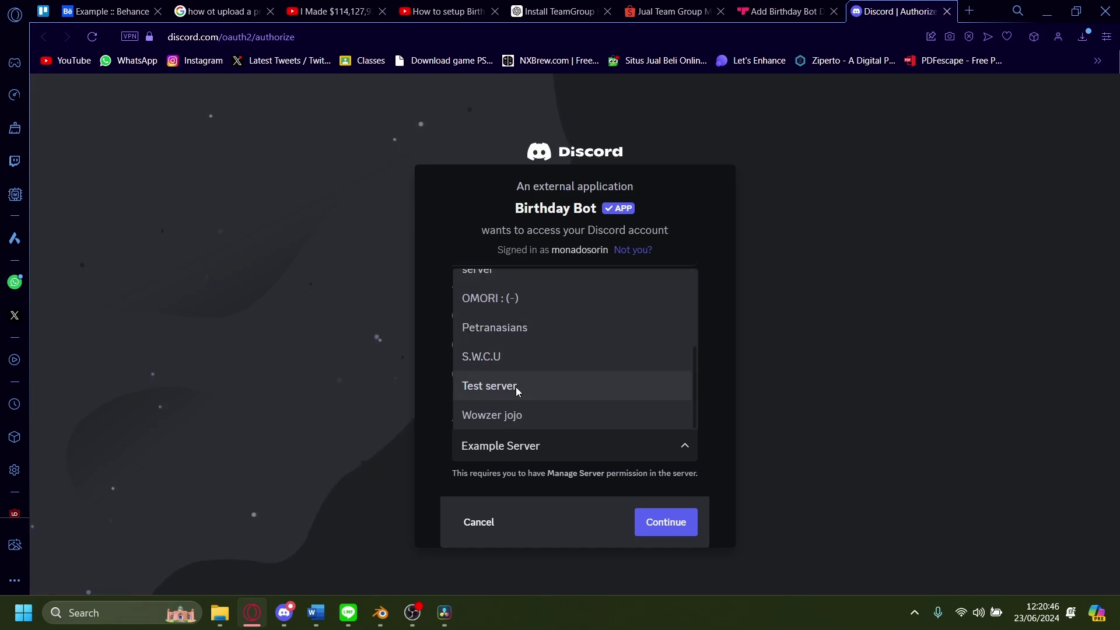
left_click(516, 387)
left_click(674, 522)
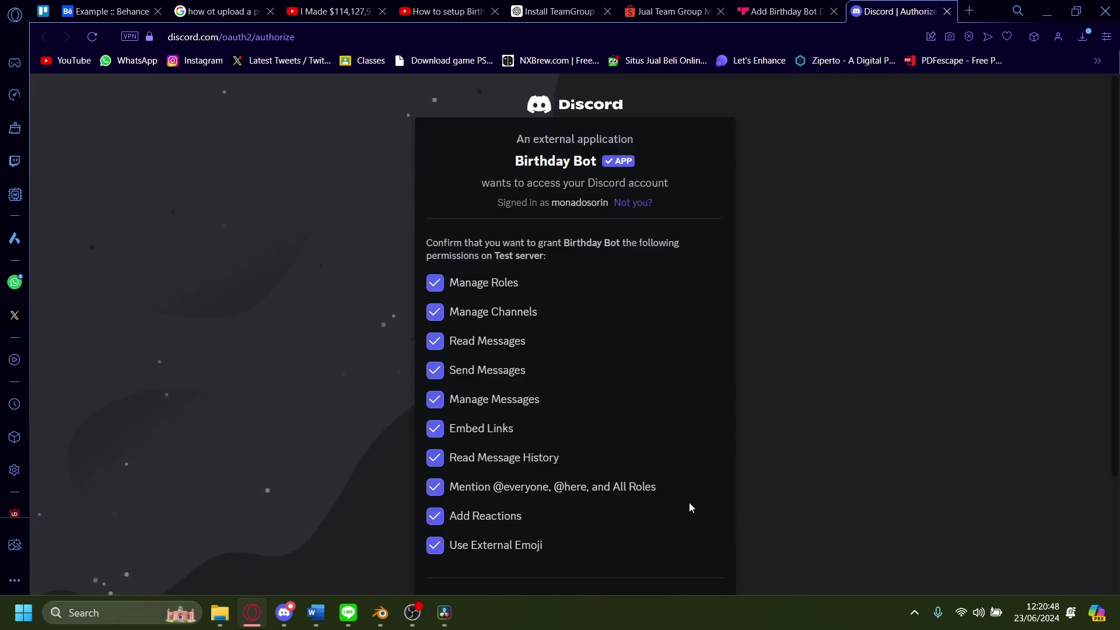
scroll(649, 394, "down", 2)
left_click(680, 573)
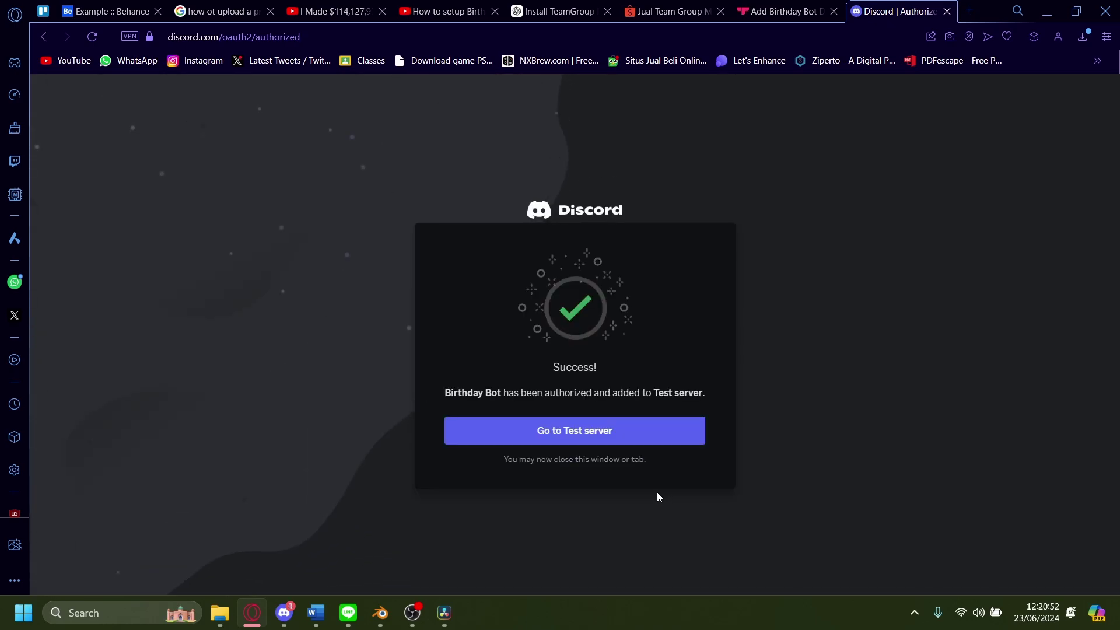
left_click(284, 613)
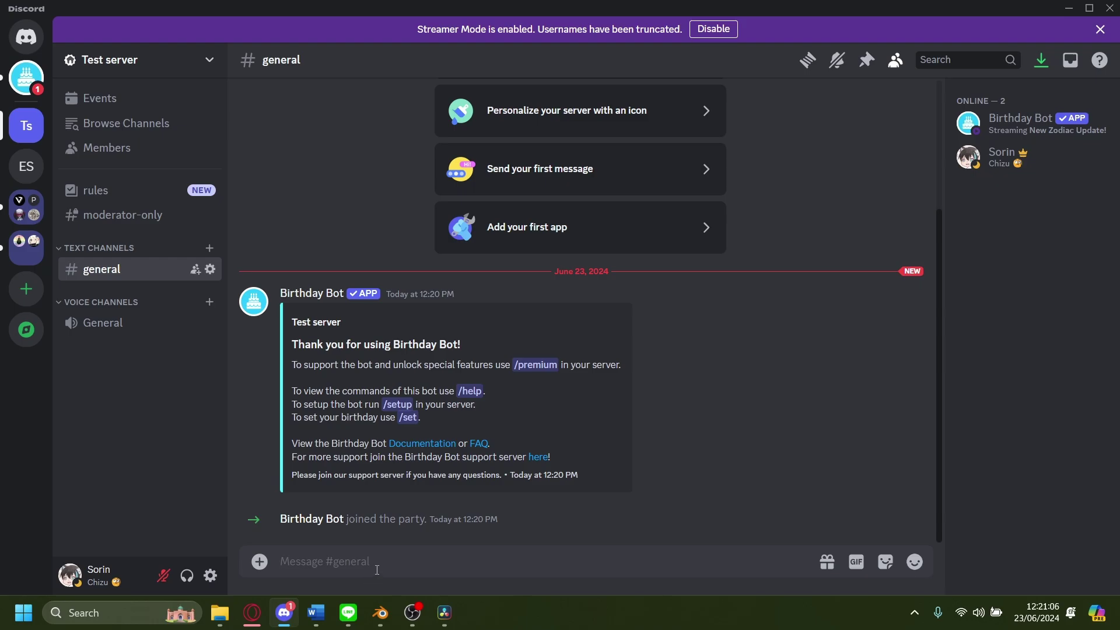
type("/setupd")
Run Birthday Bot's /setup command and have it create a new birthdays channel.
key("BackSpace")
key("Return")
key("Return")
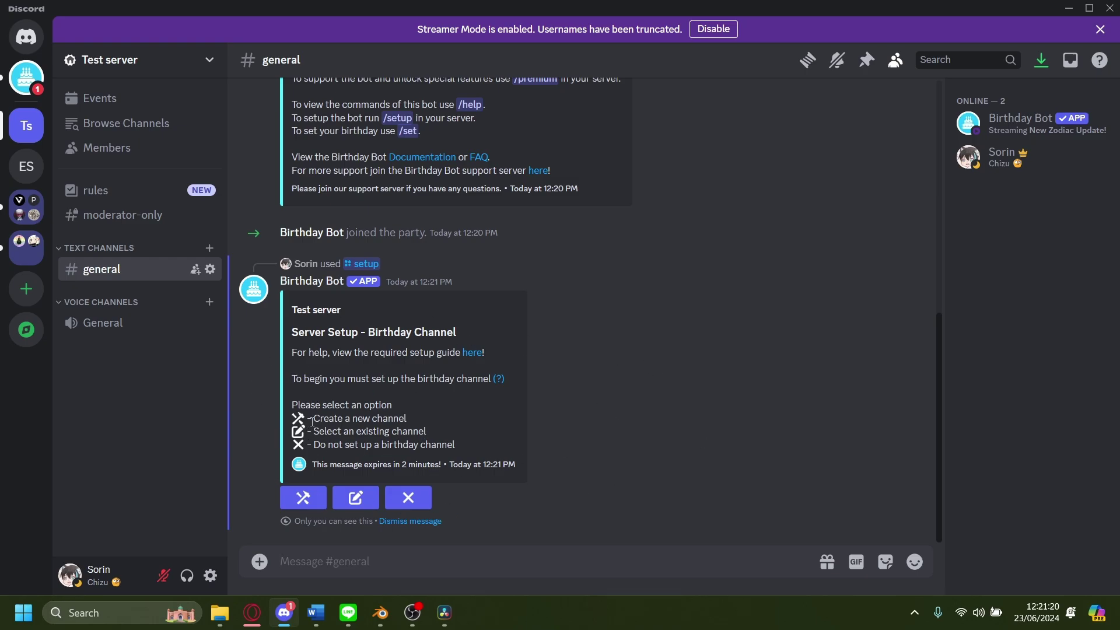
left_click_drag(321, 431, 447, 440)
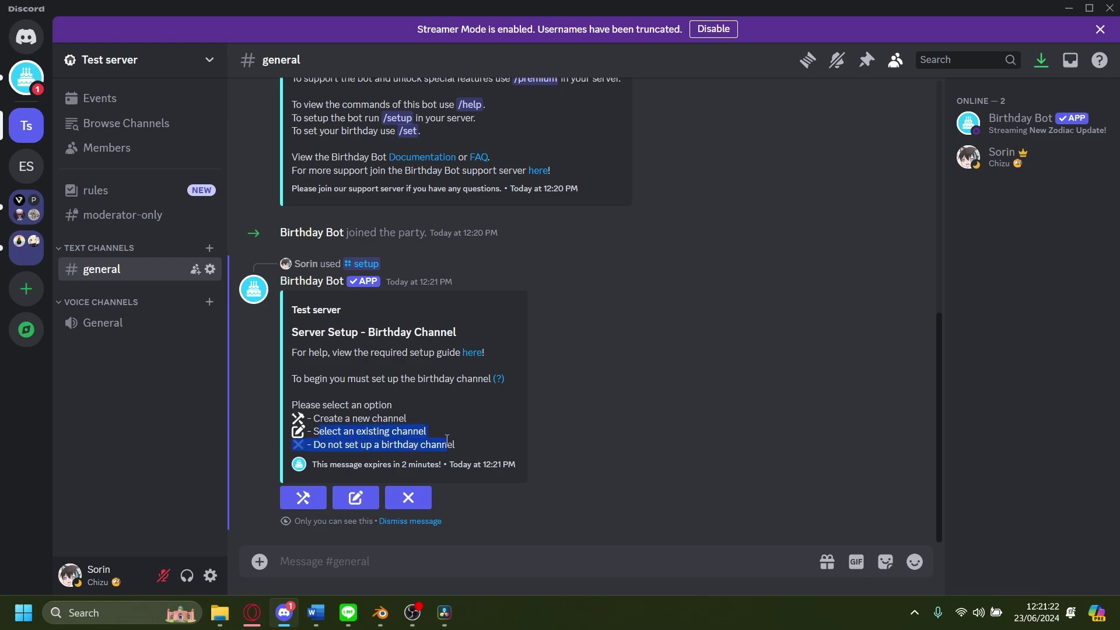
left_click(446, 441)
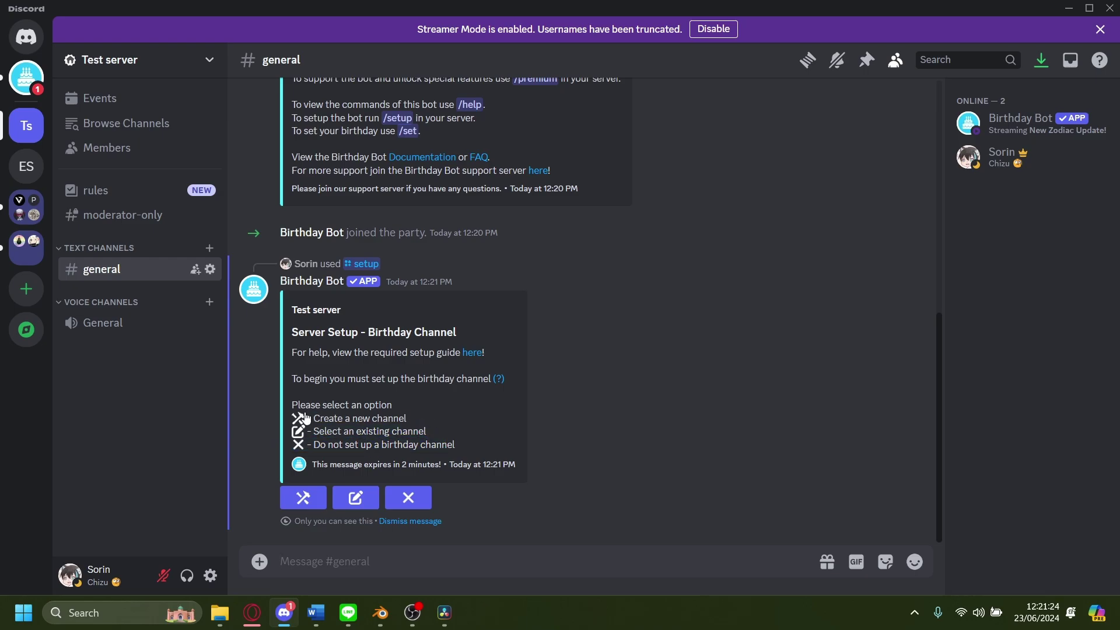
left_click_drag(310, 418, 457, 431)
left_click(393, 431)
left_click(303, 497)
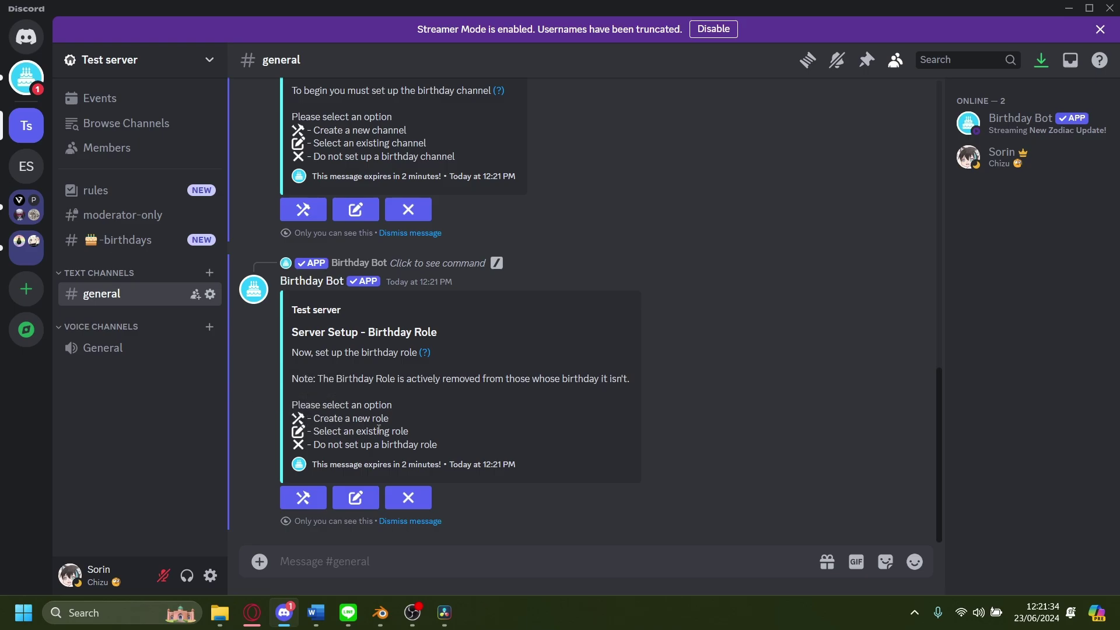
Have the setup create a new birthday role for the server.
left_click_drag(312, 418, 390, 420)
left_click(304, 504)
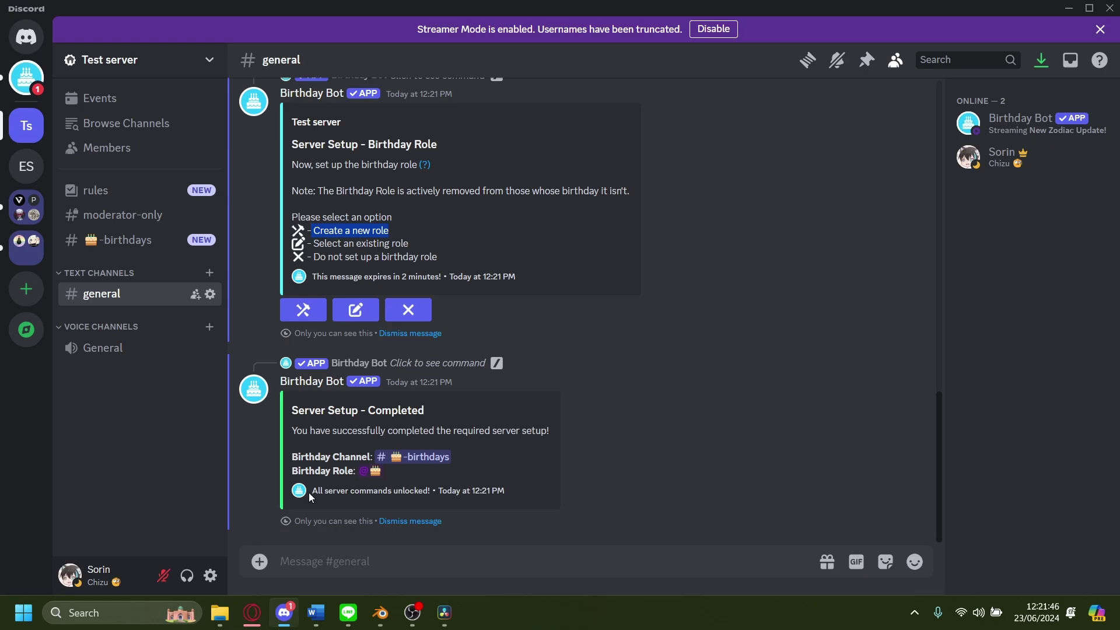
type("/")
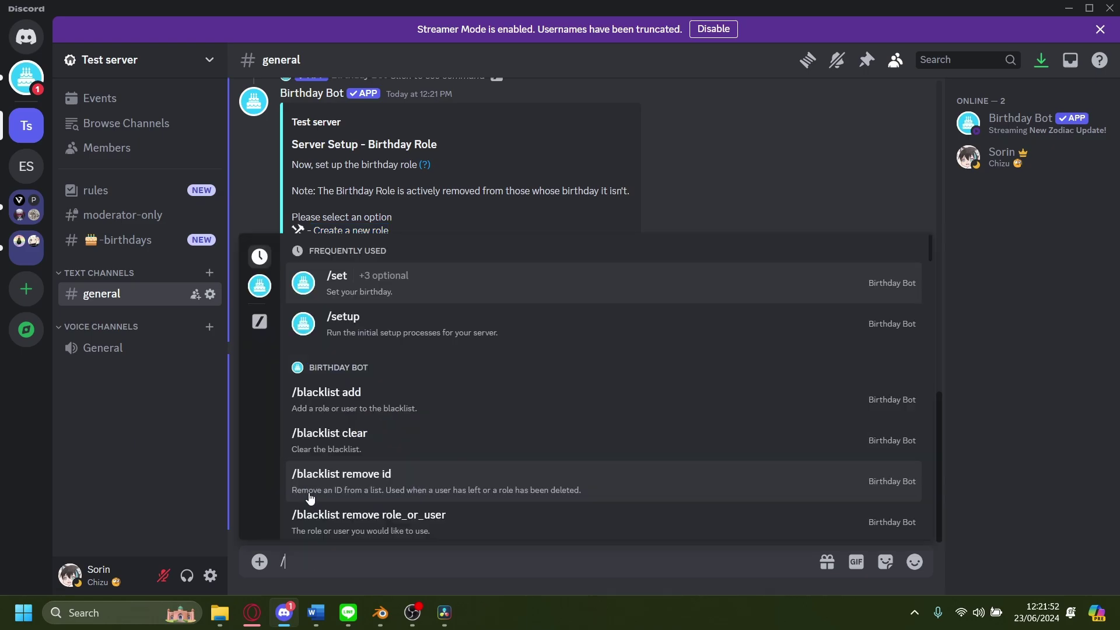
type("set")
Start the /set birthday command with the date option filled as 27/02.
key("Tab")
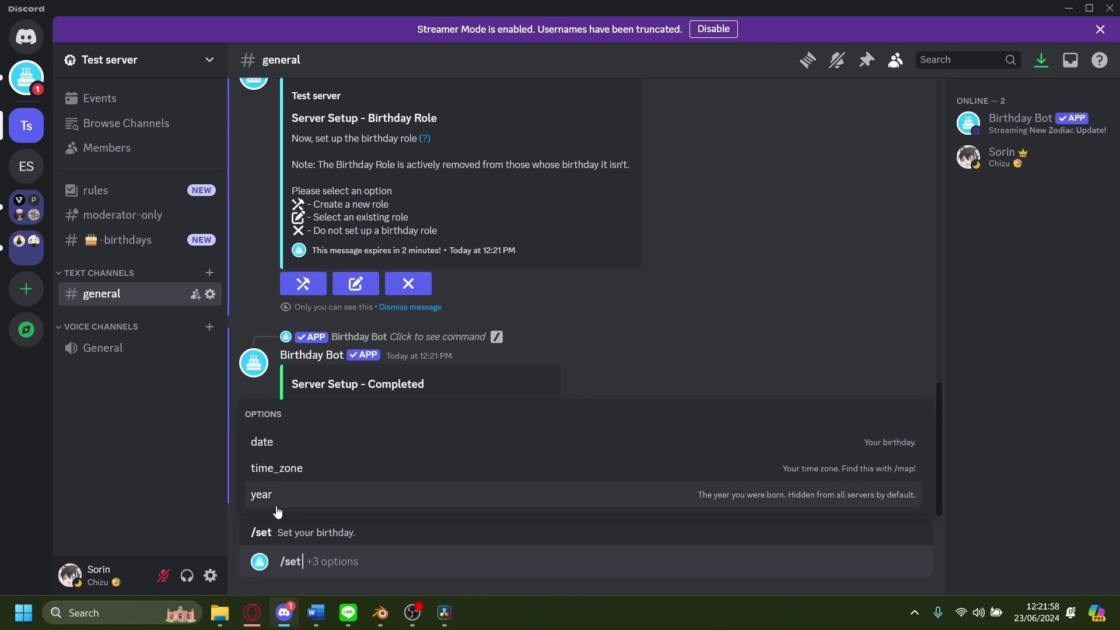
left_click(283, 438)
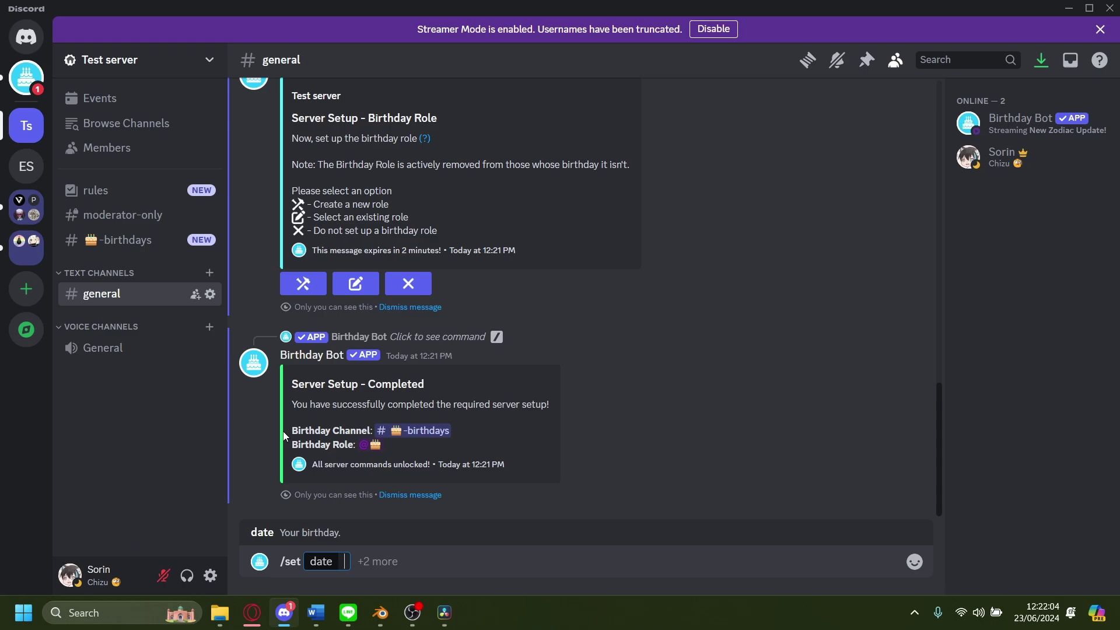
type("27/02")
key("space")
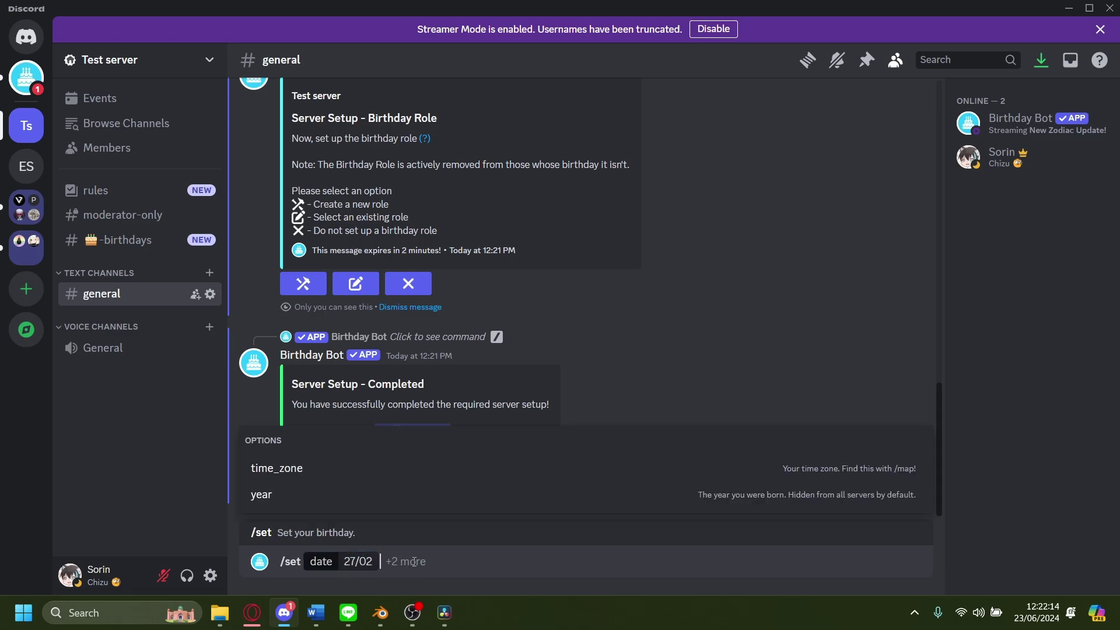
Add time zone Asia/Aden and birth year 1999 to the /set command.
left_click(307, 471)
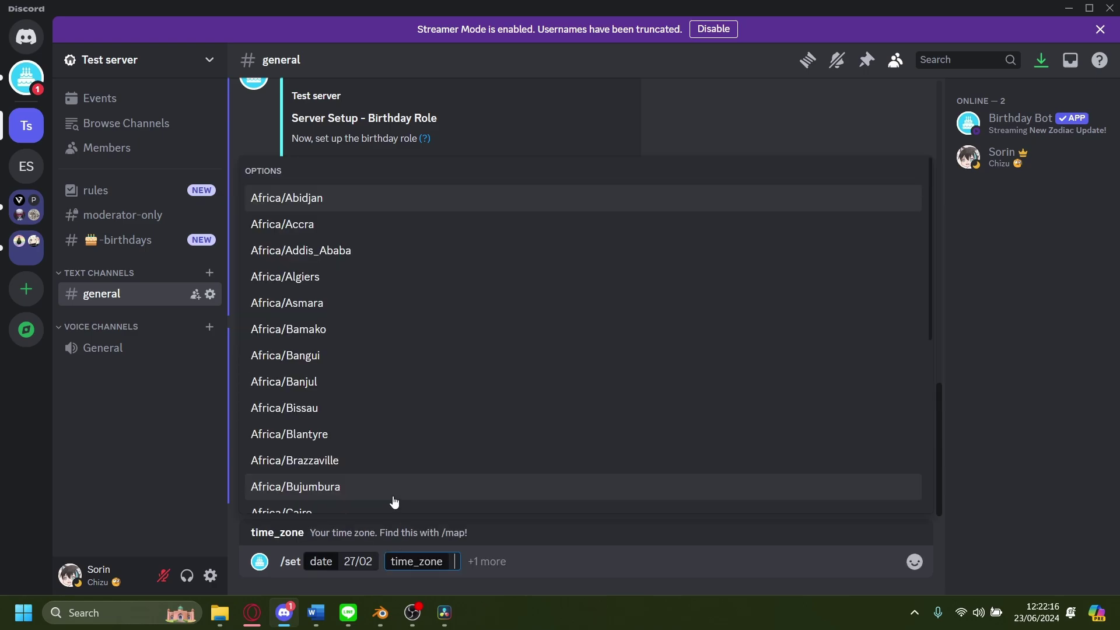
type("asia")
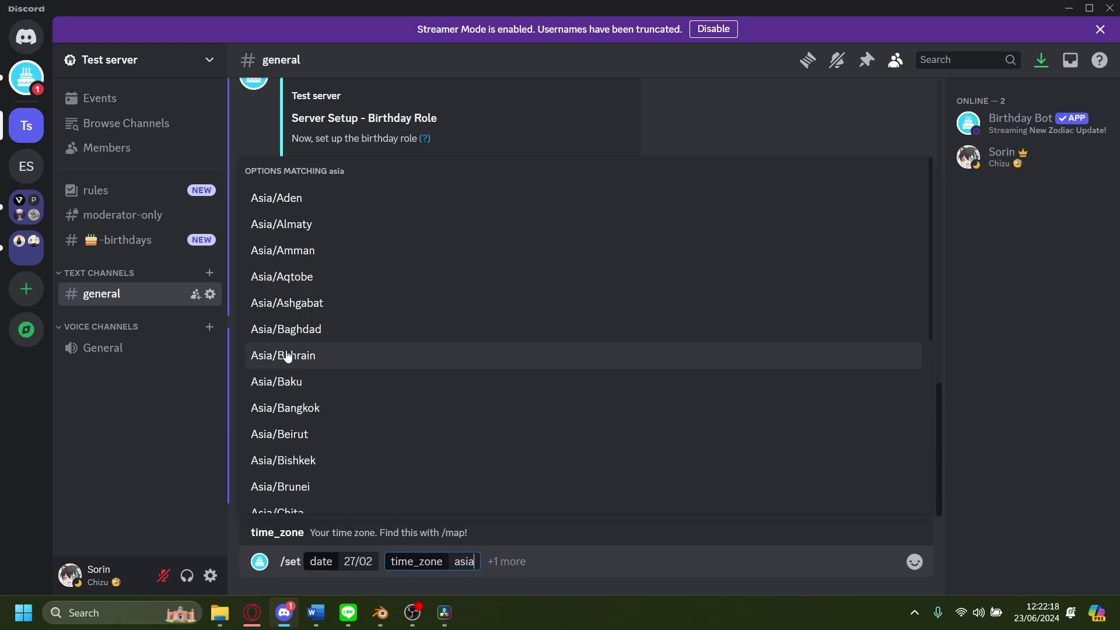
left_click(327, 198)
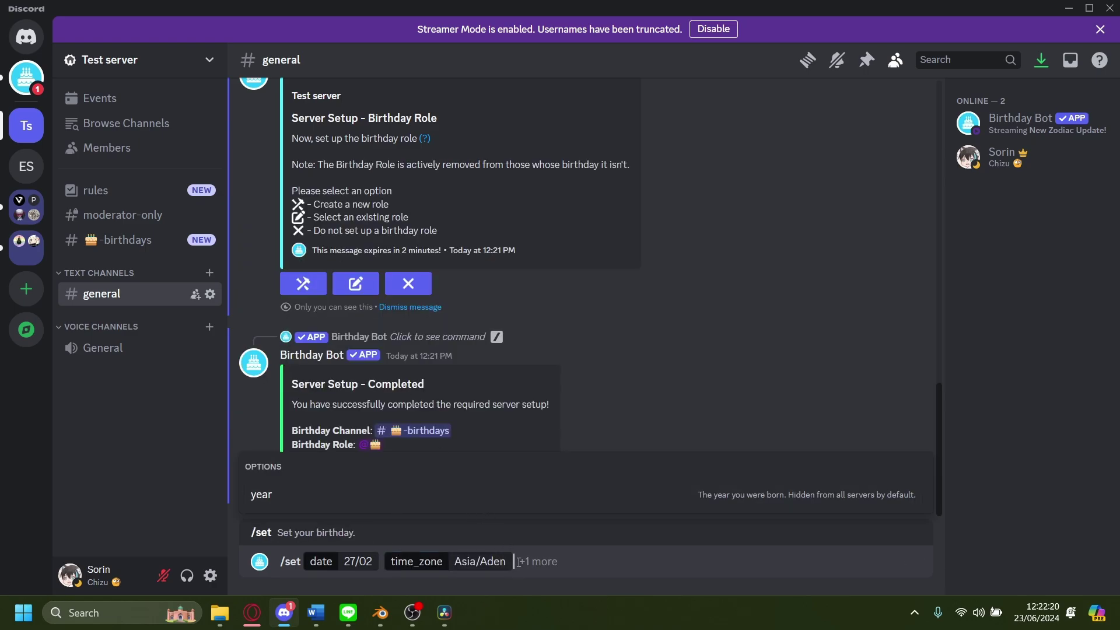
left_click(465, 501)
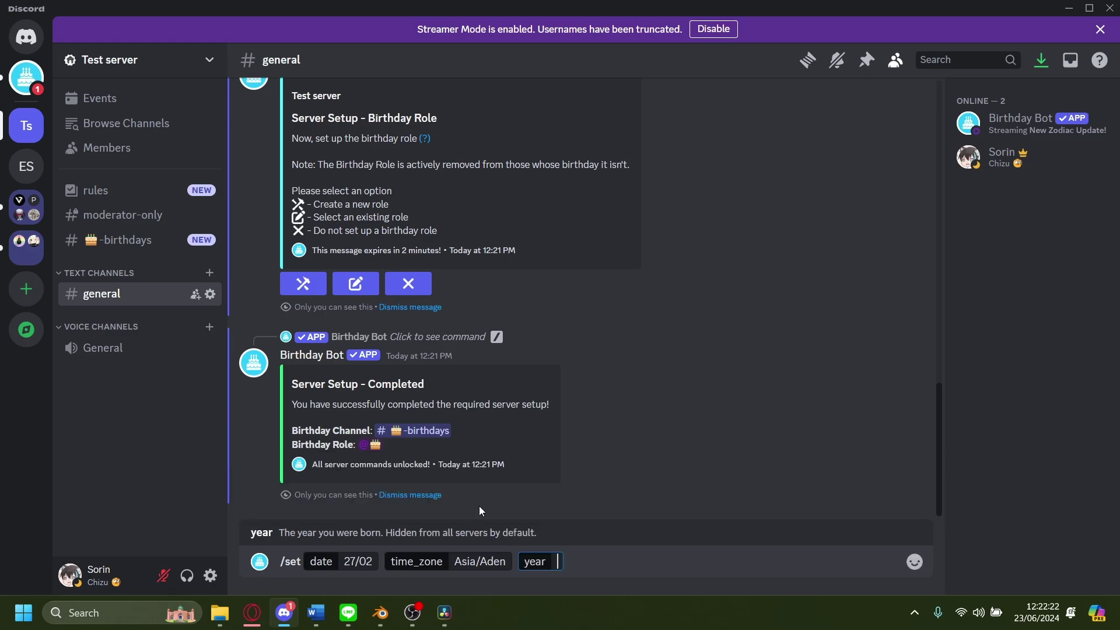
type("199")
key("BackSpace")
key("BackSpace")
type("999")
left_click(653, 556)
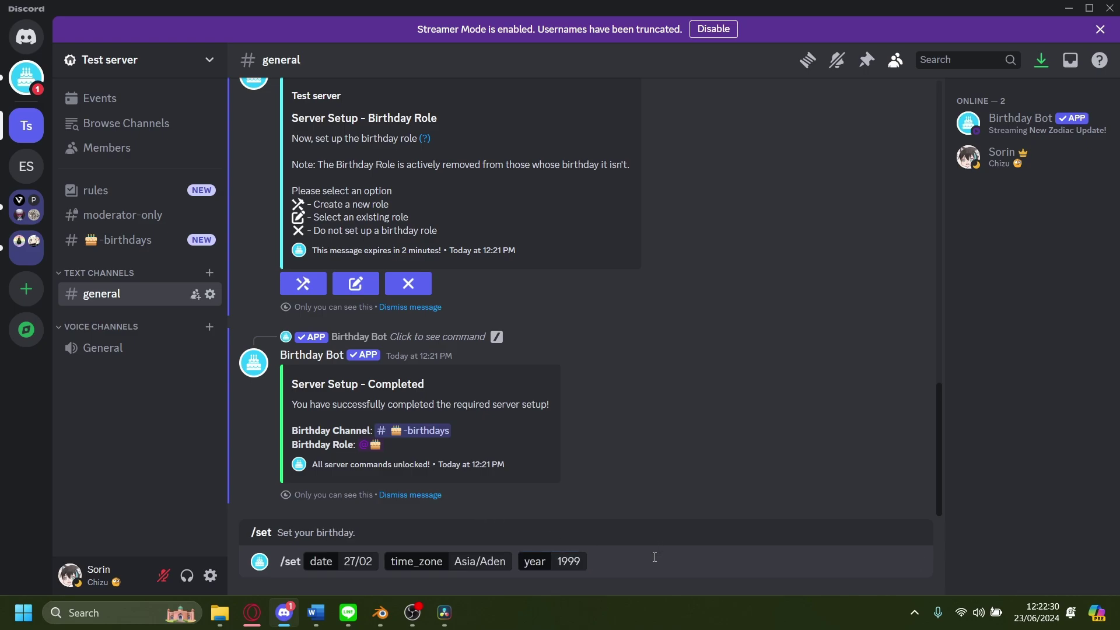
key("Return")
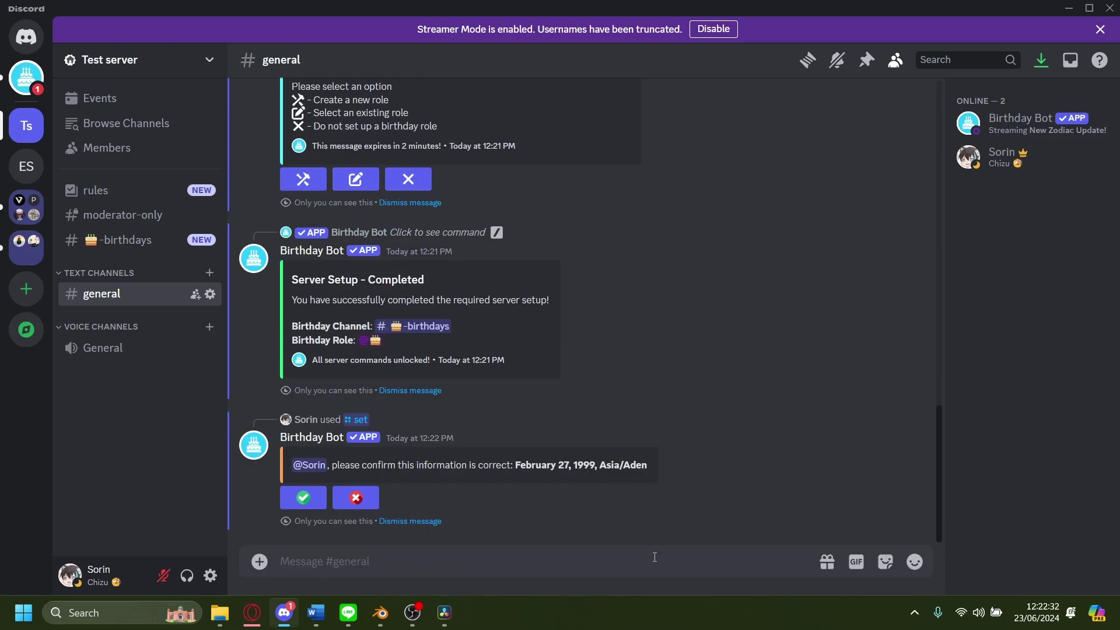
left_click(303, 496)
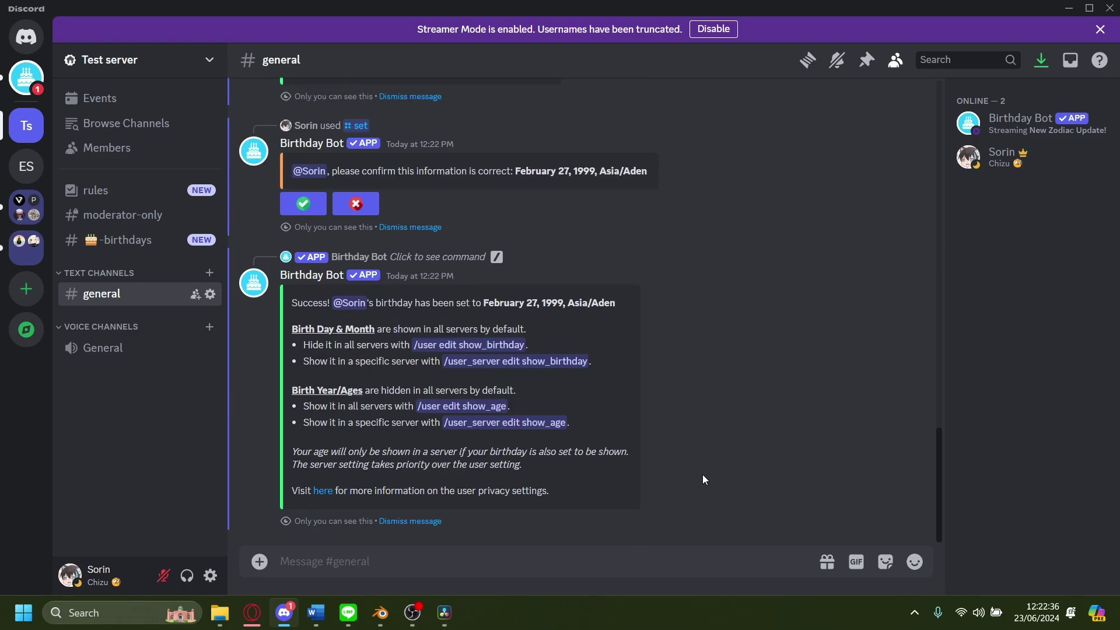